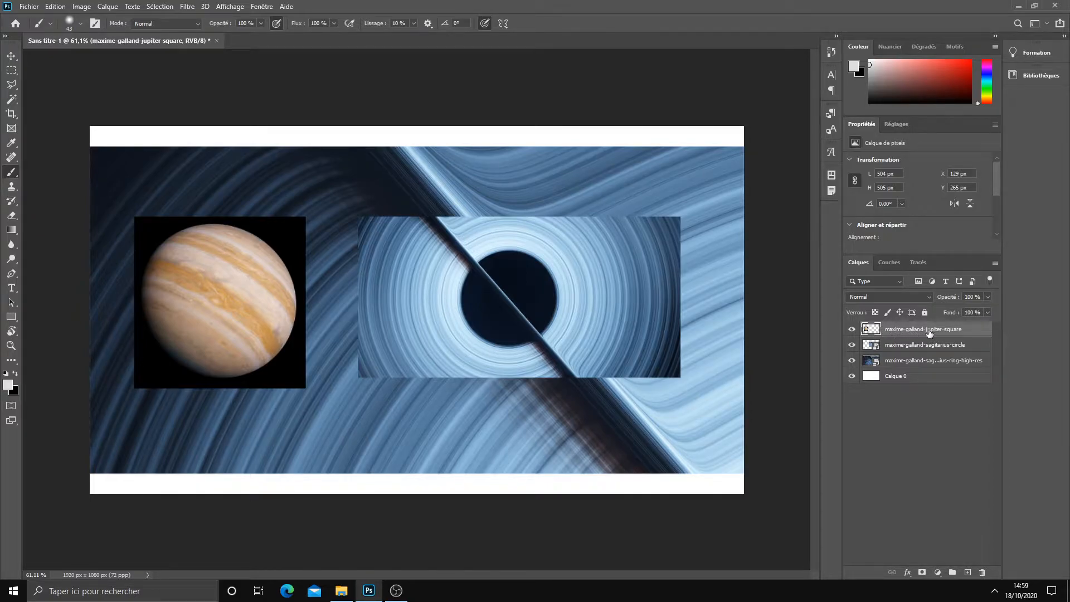
Add a layer mask to the Jupiter layer, enlarge the brush to 141 px and set the foreground colour to black (000000).
click(921, 572)
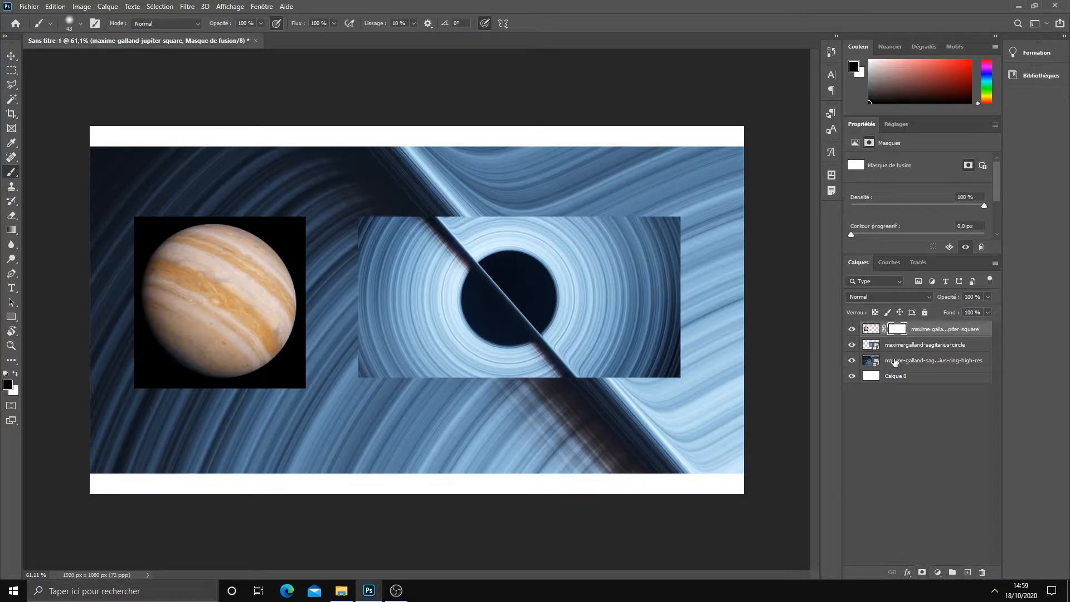
click(874, 333)
click(894, 332)
drag(334, 284, 368, 283)
click(9, 385)
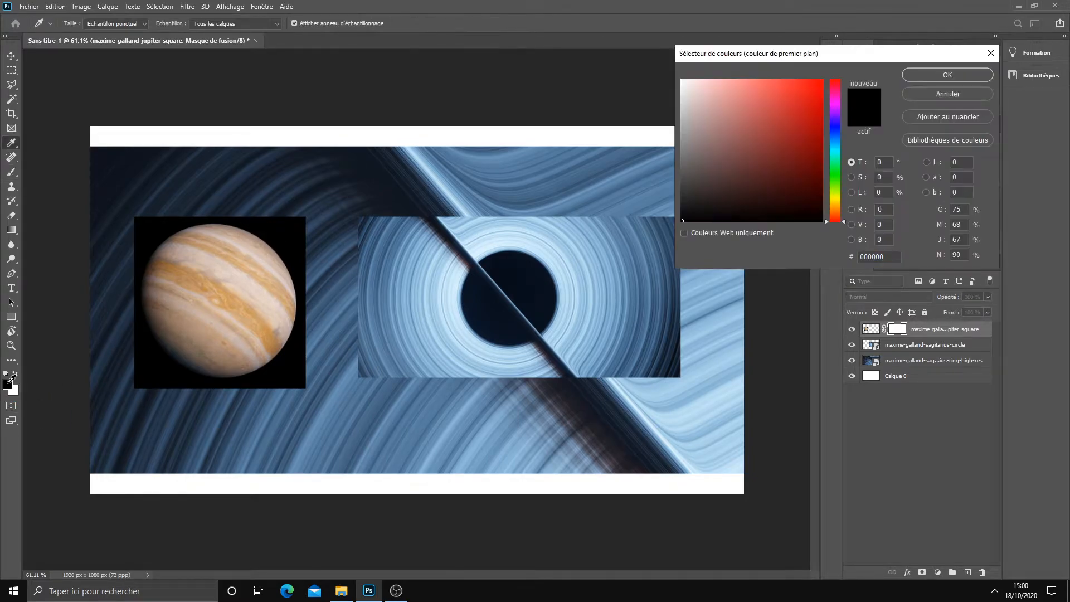
click(947, 74)
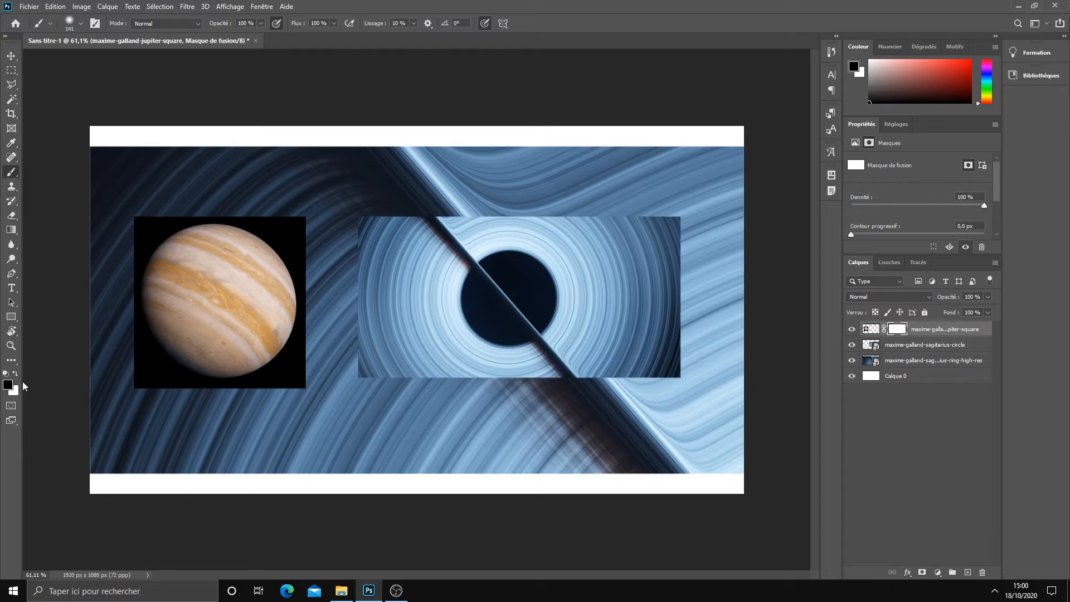
Toggle the foreground between black and white, and paint black on the Jupiter mask along the planet's upper-right edge.
click(15, 375)
key(x)
key(x)
key(x)
key(x)
key(x)
key(x)
key(x)
mouse_move(255, 203)
mouse_down()
mouse_move(325, 256)
mouse_move(291, 212)
mouse_move(241, 196)
mouse_move(303, 241)
mouse_move(323, 291)
mouse_move(301, 251)
mouse_up()
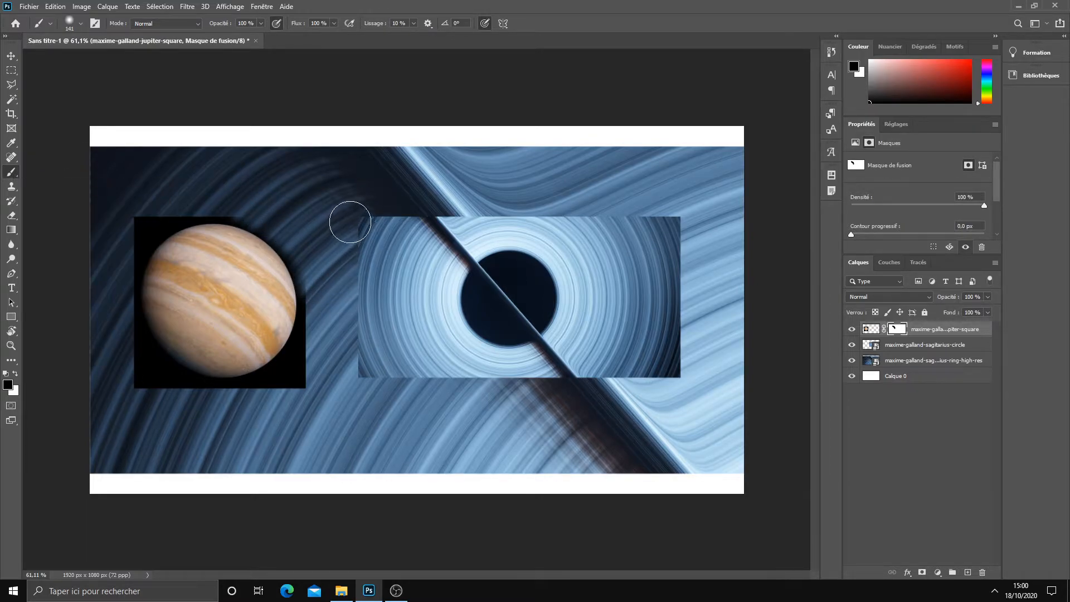
mouse_move(342, 212)
mouse_down()
mouse_move(406, 232)
mouse_move(344, 236)
mouse_move(329, 258)
mouse_move(299, 232)
mouse_up()
With an 85 px brush, paint black on the Jupiter mask over the planet's right half and the image's upper-left corner.
mouse_move(313, 333)
mouse_down()
mouse_move(256, 407)
mouse_move(297, 365)
mouse_move(321, 308)
mouse_move(256, 411)
mouse_move(302, 364)
mouse_move(325, 298)
mouse_move(280, 389)
mouse_move(322, 290)
mouse_move(289, 383)
mouse_move(312, 299)
mouse_up()
mouse_move(278, 248)
mouse_down()
mouse_move(343, 267)
mouse_move(186, 209)
mouse_move(310, 276)
mouse_move(280, 277)
mouse_move(185, 205)
mouse_move(360, 365)
mouse_move(214, 236)
mouse_move(338, 326)
mouse_move(245, 223)
mouse_move(322, 369)
mouse_move(261, 264)
mouse_move(285, 328)
mouse_move(236, 242)
mouse_move(273, 316)
mouse_move(215, 240)
mouse_move(286, 310)
mouse_move(214, 239)
mouse_move(259, 294)
mouse_move(184, 198)
mouse_move(311, 312)
mouse_up()
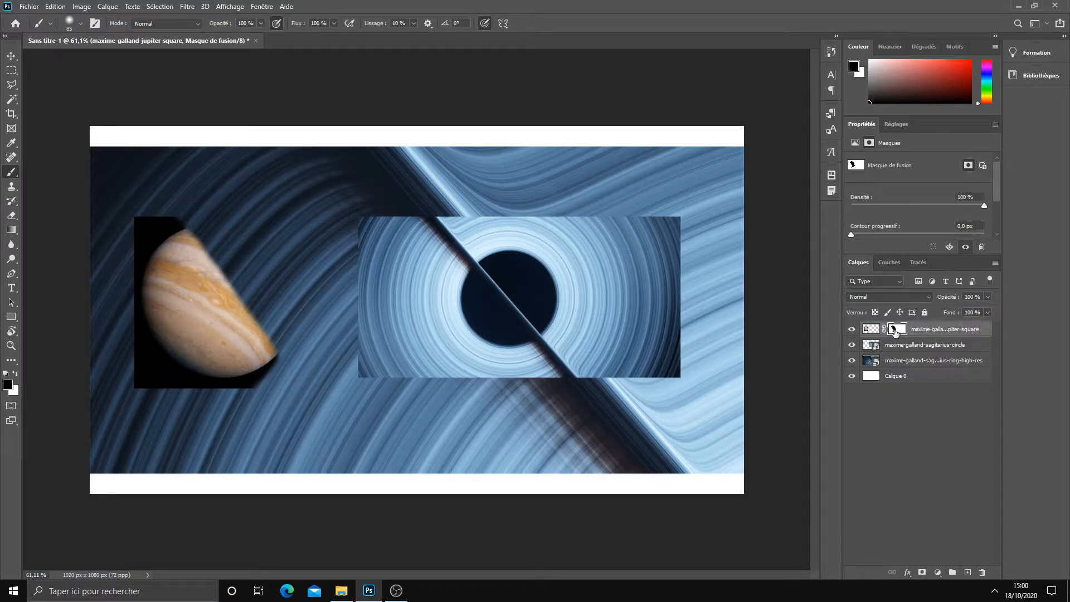
mouse_move(115, 208)
mouse_down()
mouse_move(193, 215)
mouse_move(130, 228)
mouse_move(204, 218)
mouse_move(123, 238)
mouse_move(152, 241)
mouse_up()
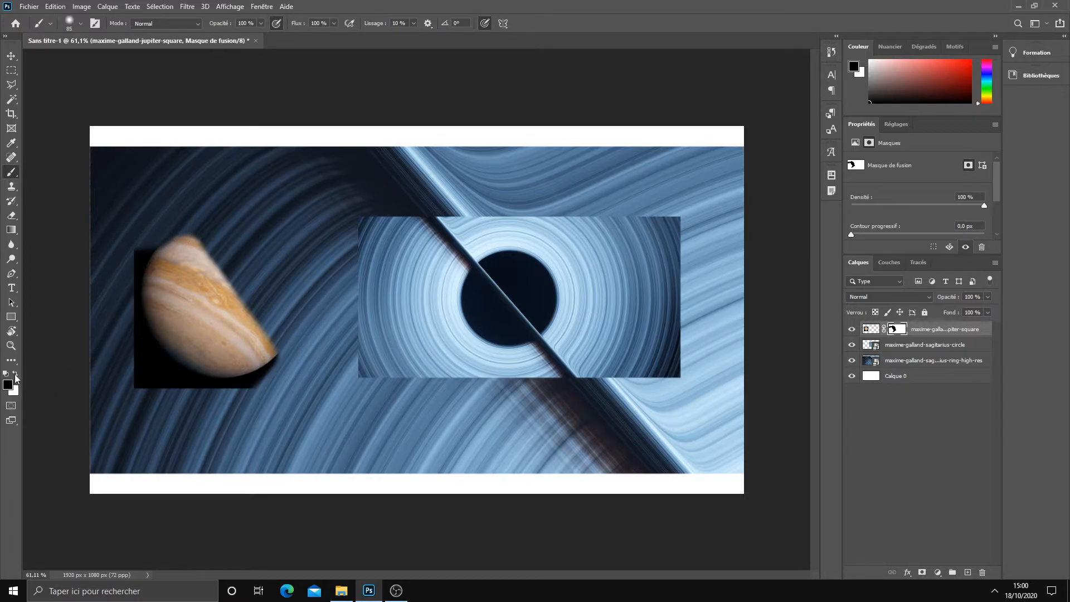
Paint white on the Jupiter mask to restore the hidden part of the planet, and paint black along its lower-right edge.
key(x)
mouse_move(181, 235)
mouse_down()
mouse_move(165, 257)
mouse_move(204, 235)
mouse_move(230, 250)
mouse_move(193, 253)
mouse_move(220, 259)
mouse_move(237, 240)
mouse_move(218, 235)
mouse_move(257, 251)
mouse_move(263, 261)
mouse_move(214, 279)
mouse_move(268, 278)
mouse_move(228, 288)
mouse_move(260, 310)
mouse_move(274, 262)
mouse_move(280, 309)
mouse_move(258, 338)
mouse_move(269, 325)
mouse_move(265, 349)
mouse_move(288, 318)
mouse_move(279, 262)
mouse_up()
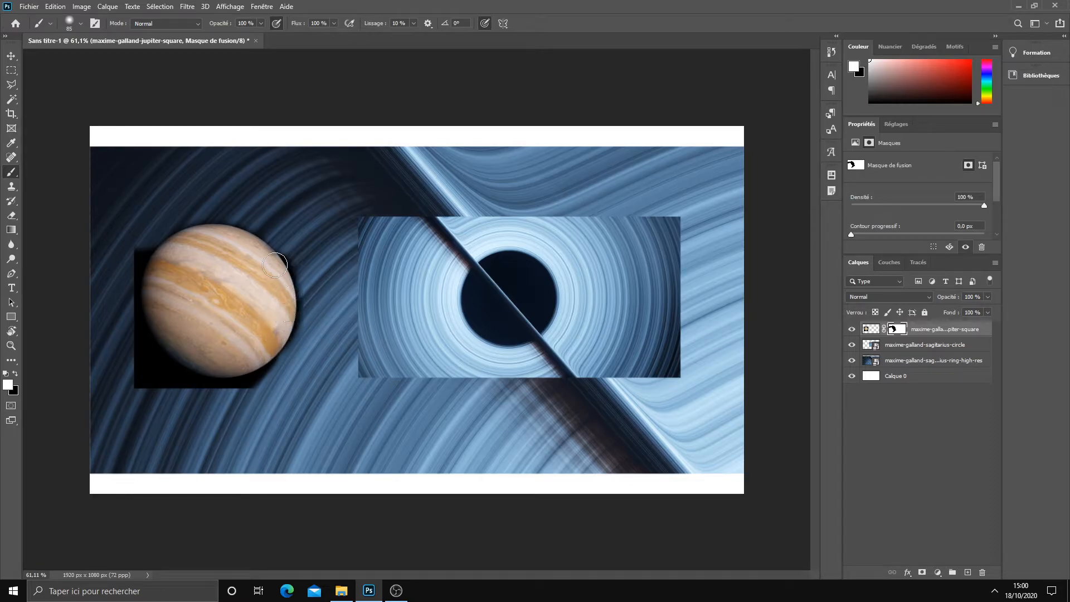
key(x)
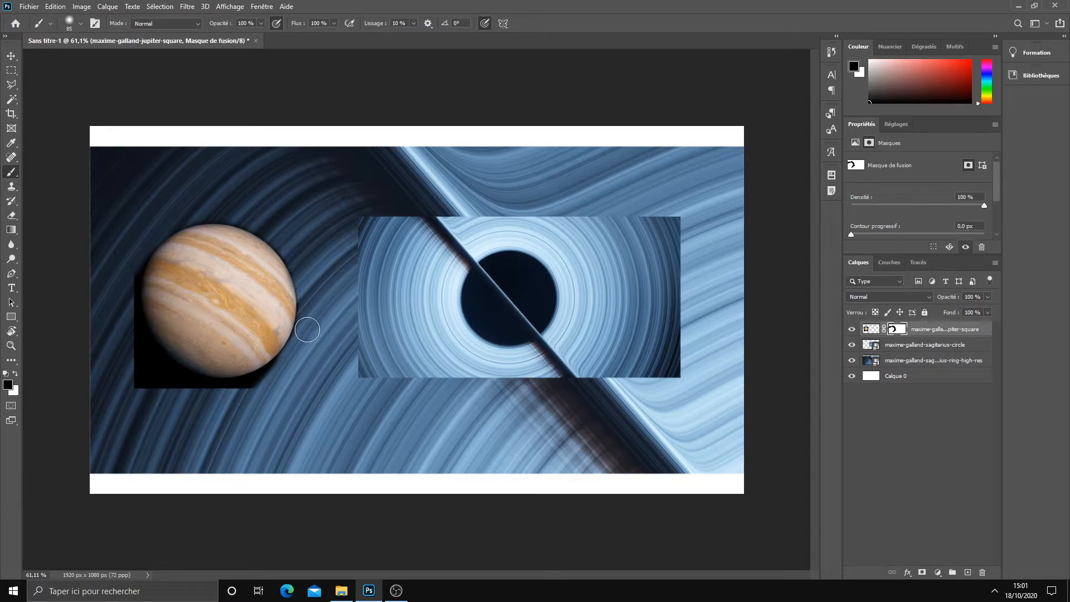
mouse_move(300, 361)
mouse_down()
mouse_move(260, 391)
mouse_move(310, 327)
mouse_up()
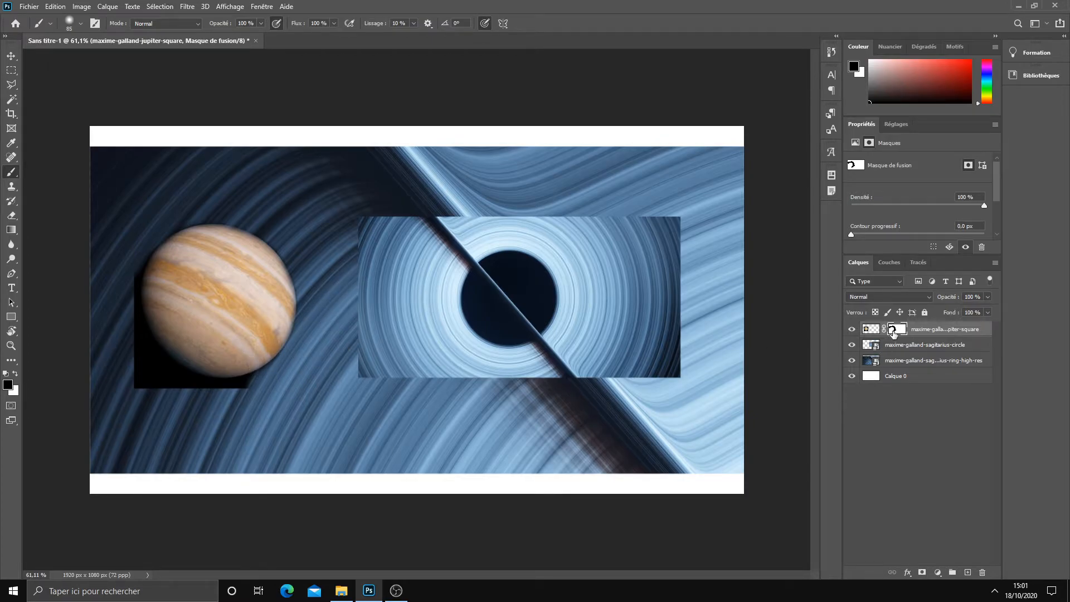
Disable and re-enable the Jupiter layer's mask repeatedly to compare the masked and unmasked image.
shift+click(897, 330)
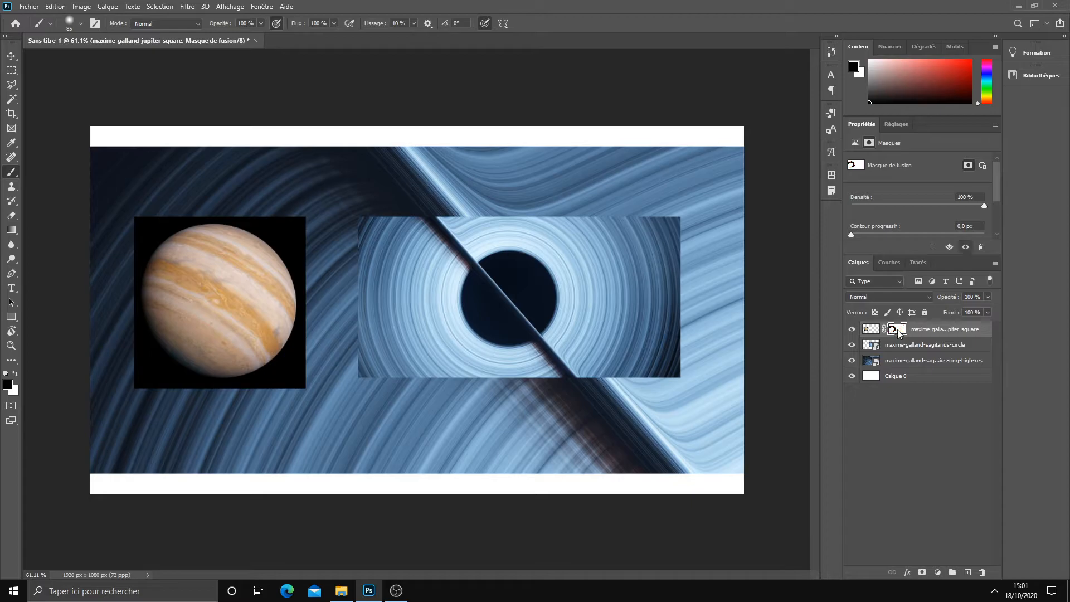
shift+click(898, 331)
shift+click(899, 332)
shift+click(896, 331)
shift+click(896, 331)
shift+click(896, 331)
shift+click(896, 331)
shift+click(896, 331)
Load the black hole layer's outline and the Jupiter mask's shape as selections, and deselect.
click(903, 346)
click(914, 346)
click(915, 331)
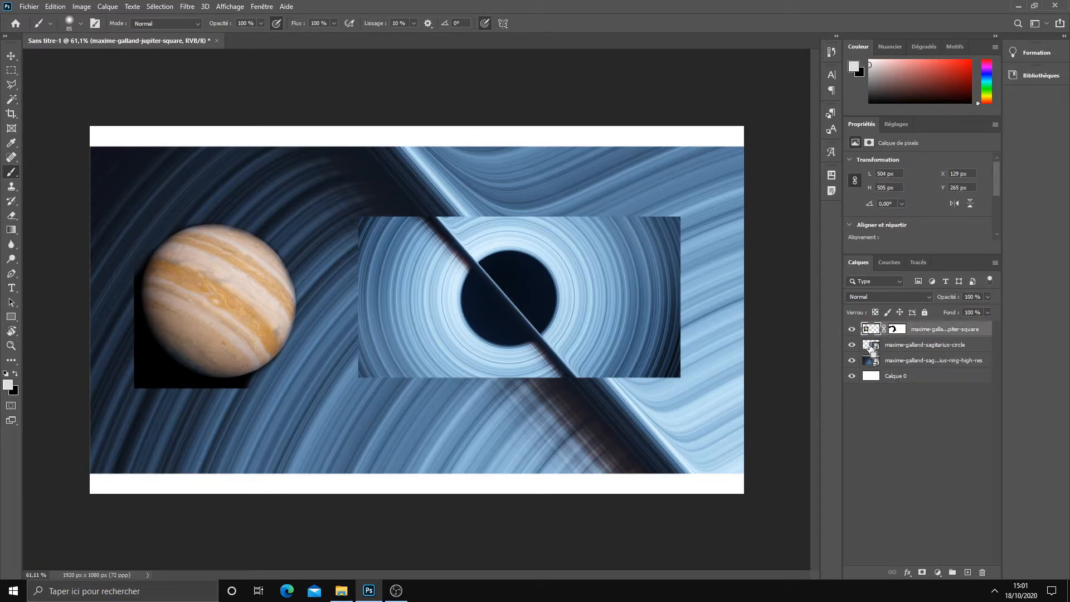
ctrl+click(870, 348)
ctrl+click(898, 330)
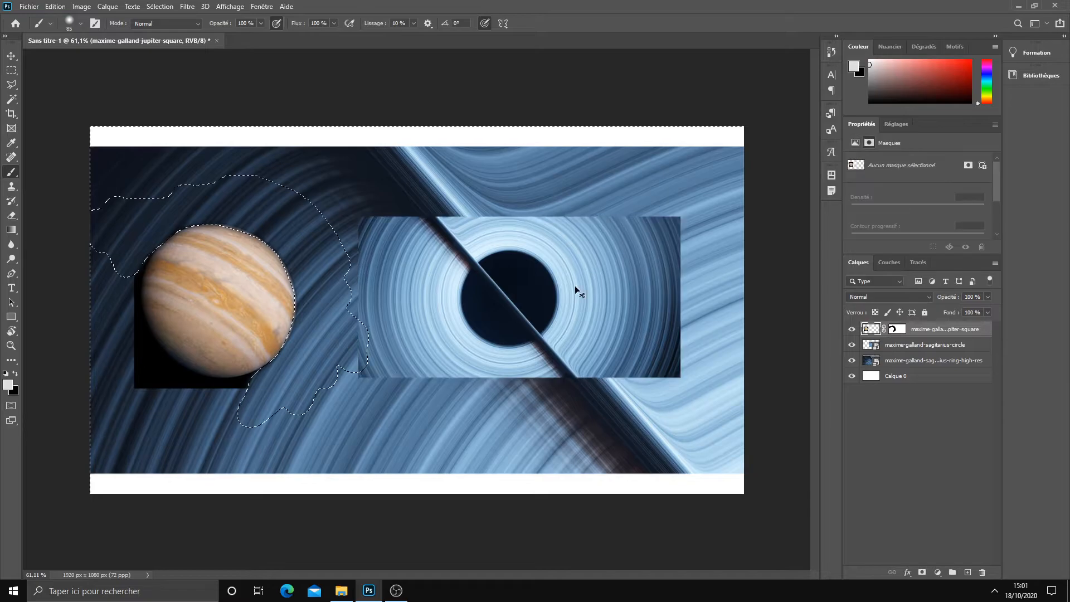
key(ctrl+d)
Load the Jupiter layer, its mask and the black hole layer as selections, and deselect with the black hole layer active.
drag(878, 334, 877, 346)
ctrl+click(871, 331)
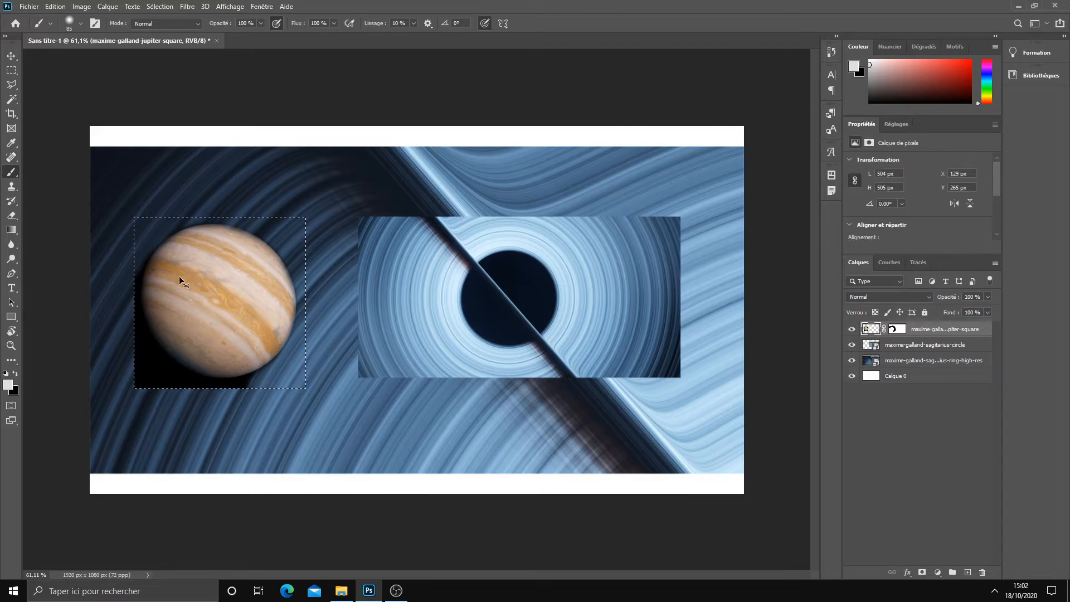
ctrl+click(896, 330)
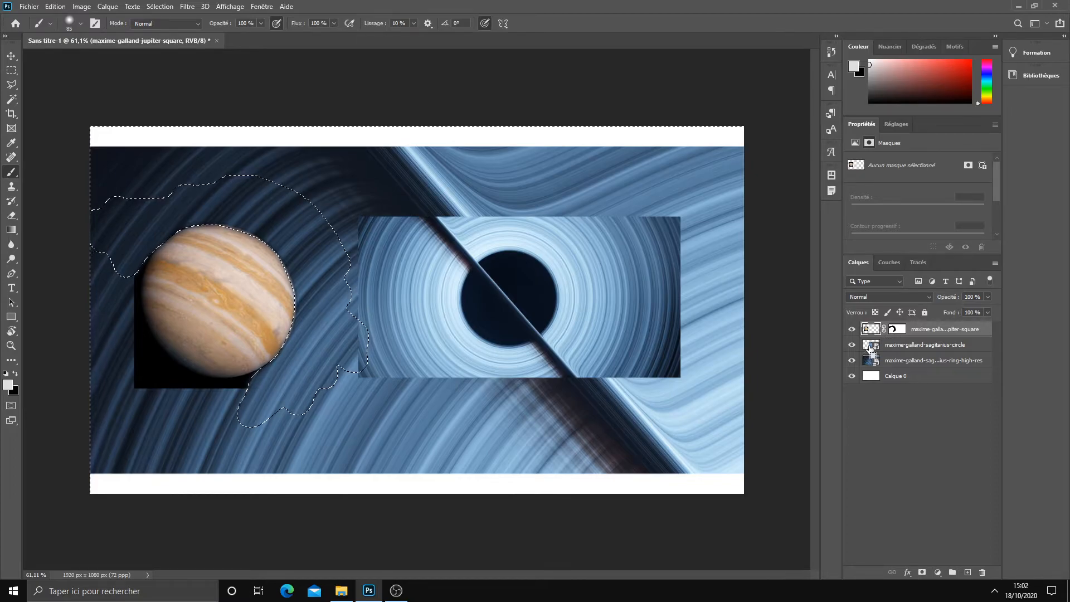
ctrl+click(871, 330)
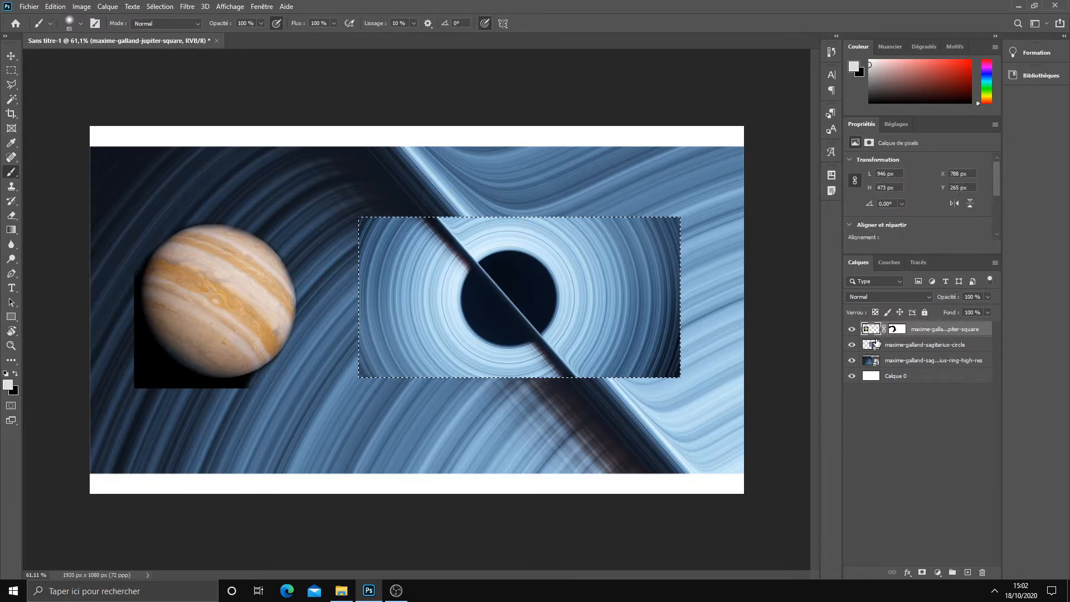
click(906, 346)
key(ctrl+d)
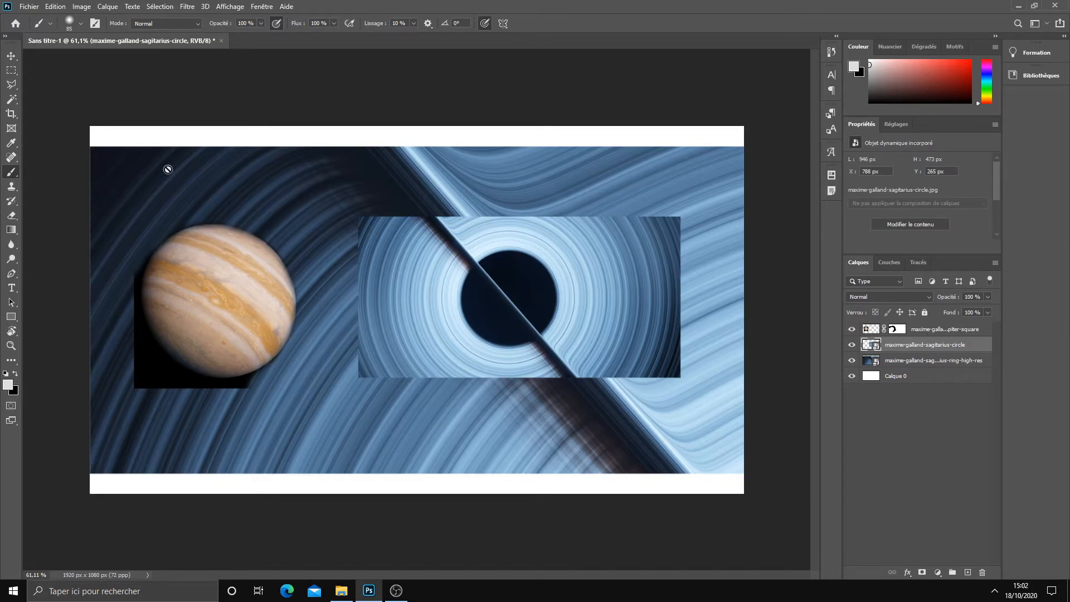
Draw a rectangular selection over the left part of the black hole image and mask its layer with it.
click(12, 72)
drag(346, 200, 472, 407)
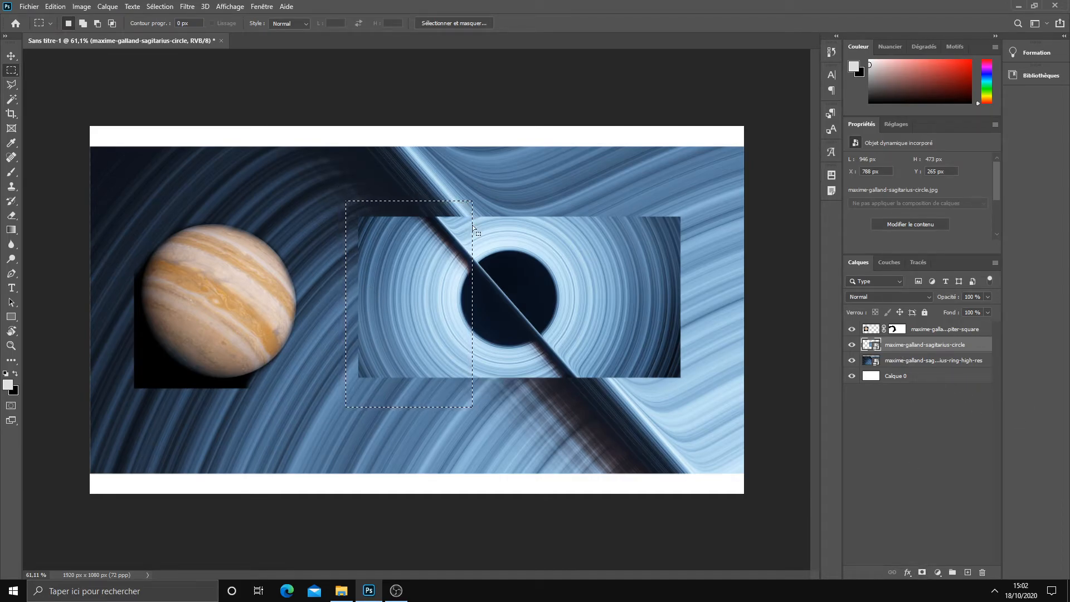
click(923, 573)
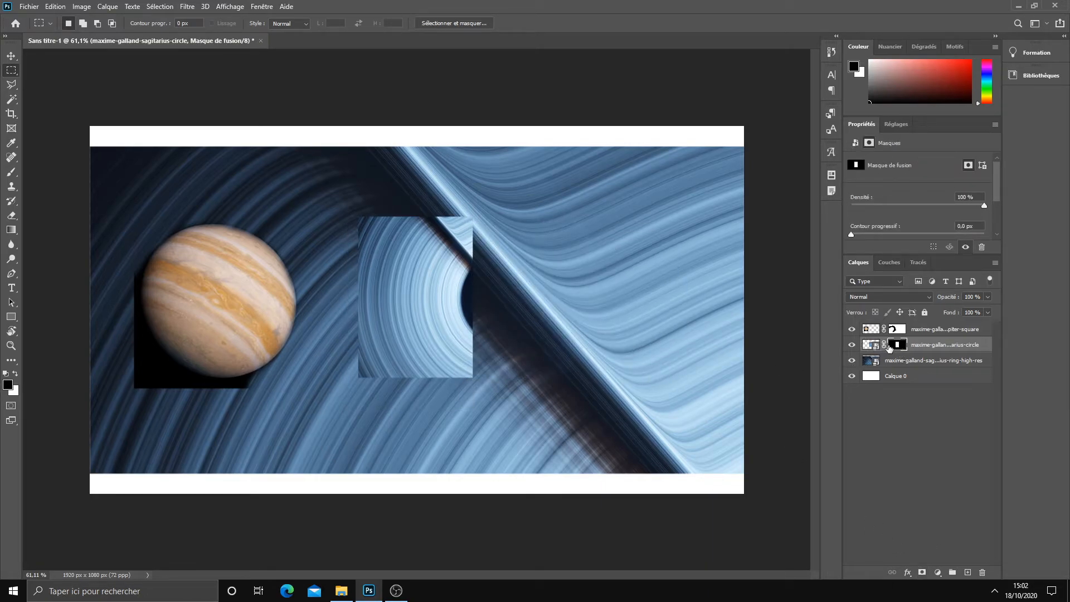
Remove the black hole layer's mask and clear the rectangular selection.
click(917, 364)
click(898, 346)
drag(454, 234, 444, 310)
key(ctrl+d)
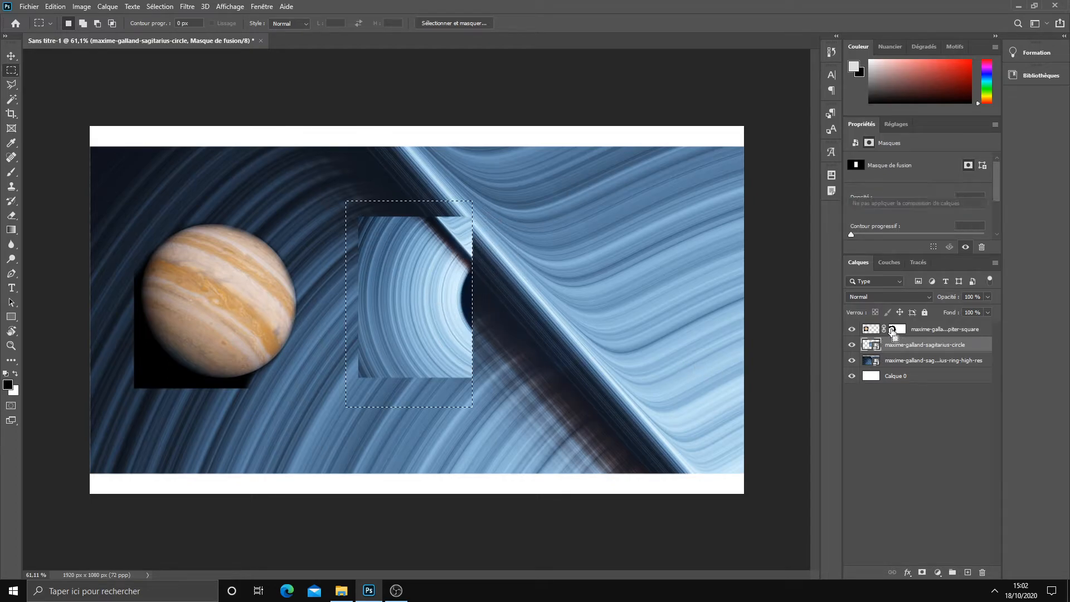
key(Delete)
Delete the Jupiter layer's mask without applying it, undo the deletion, and delete the mask again.
click(897, 329)
drag(897, 331, 982, 572)
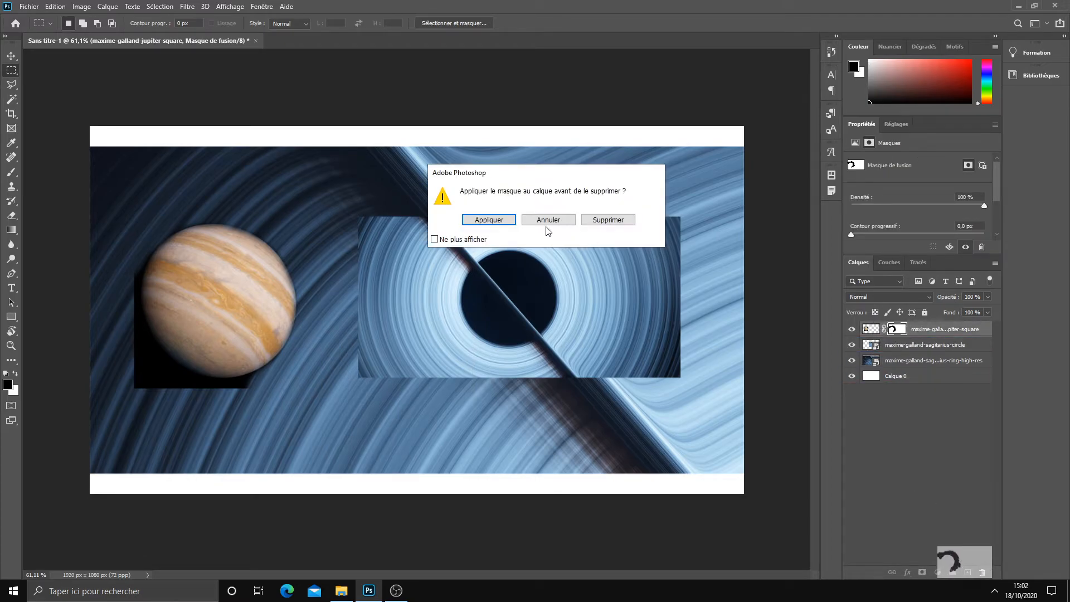
click(608, 221)
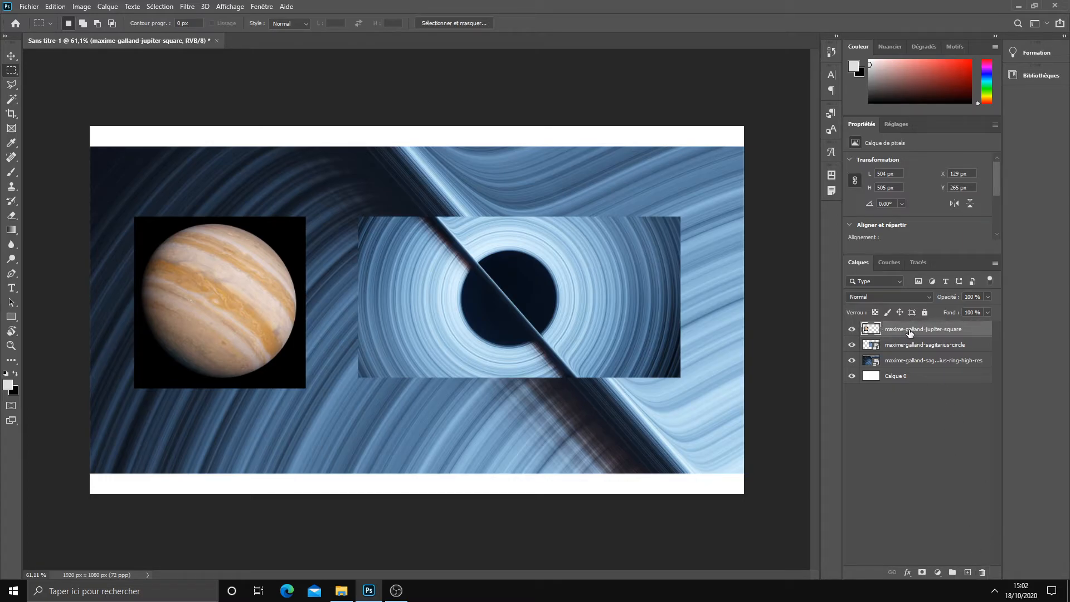
key(ctrl+z)
right_click(897, 330)
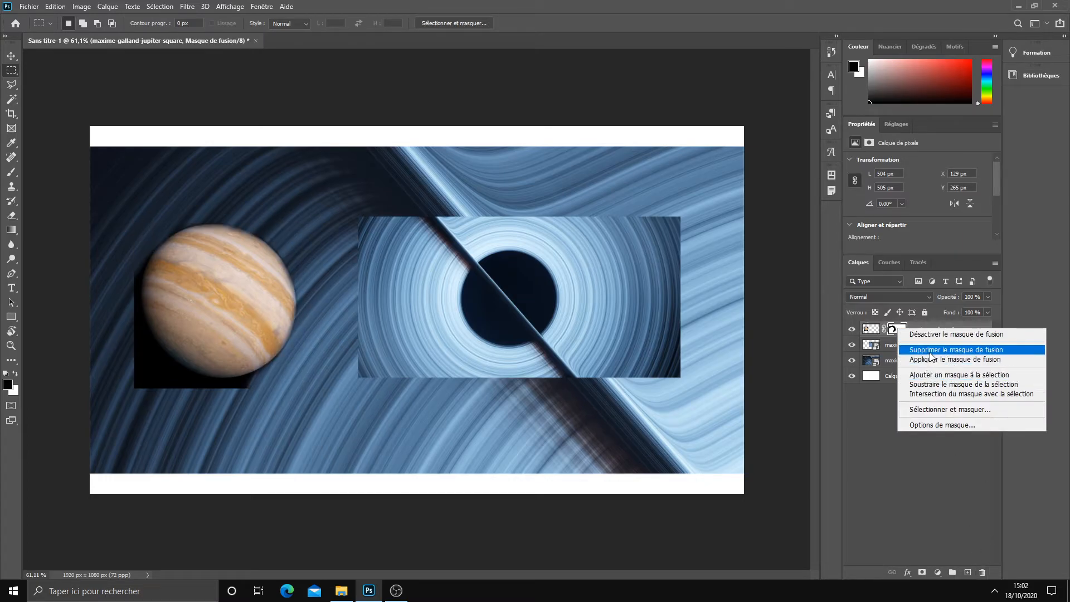
click(930, 350)
Select the black background around Jupiter with the Magic Wand at a tolerance of 1.
scroll(178, 266, up, 2)
key(w)
click(269, 213)
key(ctrl+d)
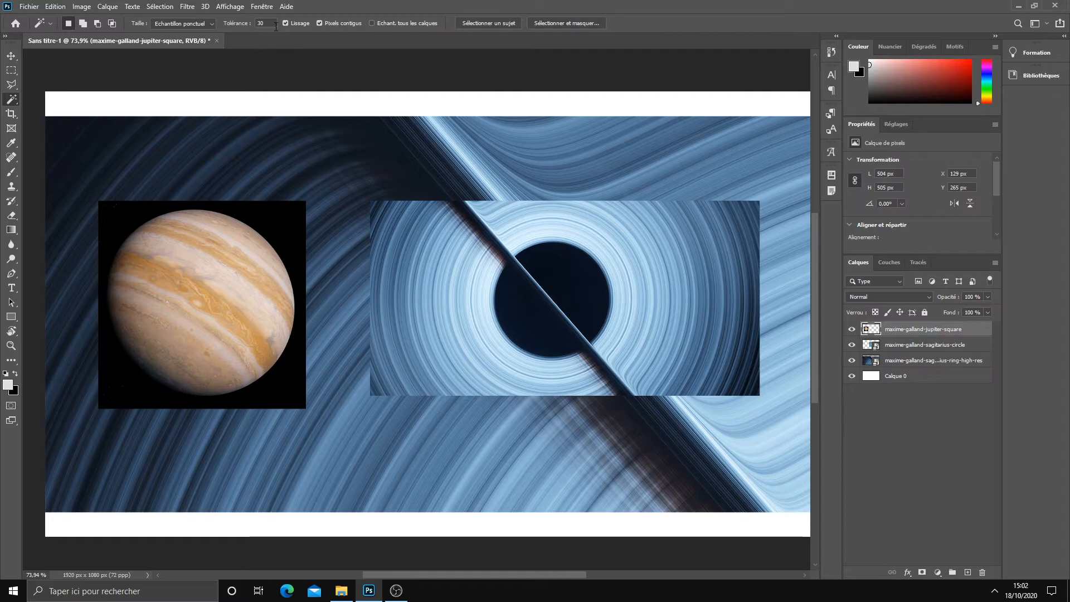
text(1)
click(280, 226)
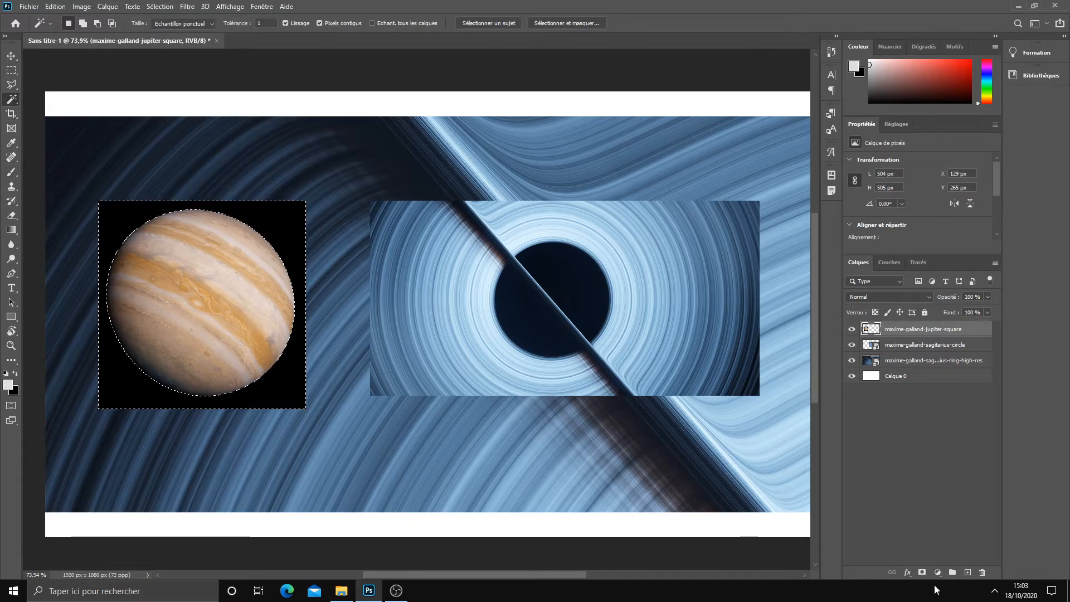
Add a layer mask to the Jupiter layer from the background selection and invert the mask.
click(923, 572)
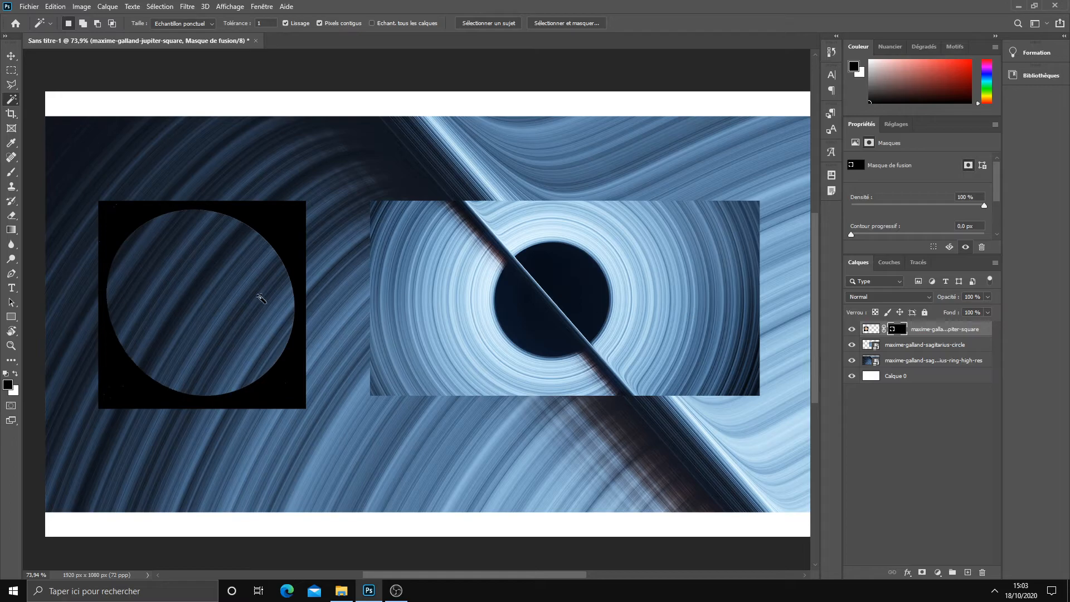
click(12, 55)
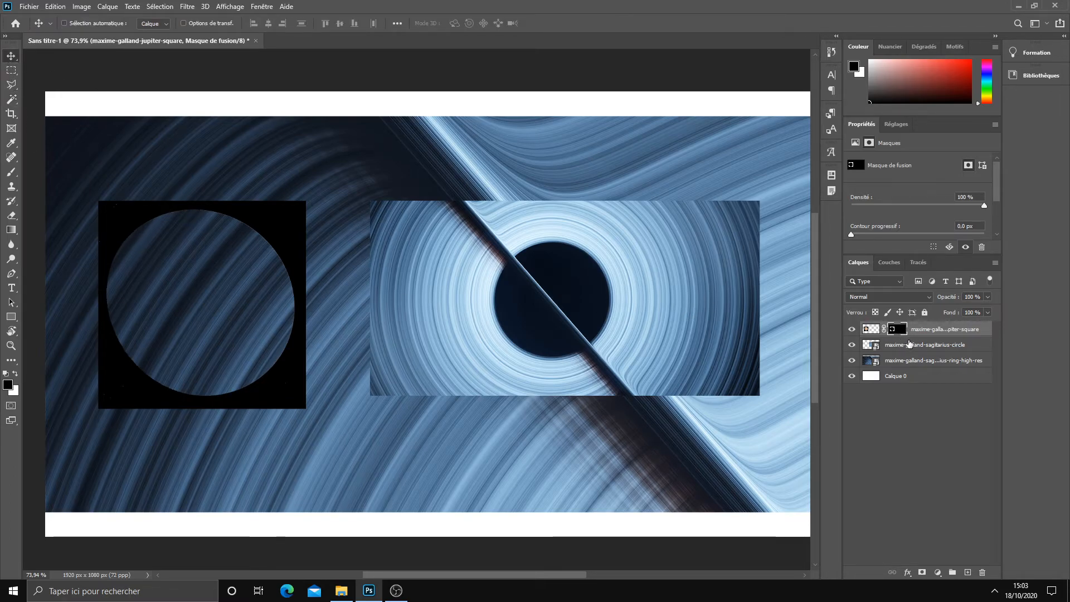
key(ctrl)
key(ctrl+i)
Paint black with the Brush on the Jupiter layer's mask around the planet to clean up the surroundings.
scroll(365, 300, down, 2)
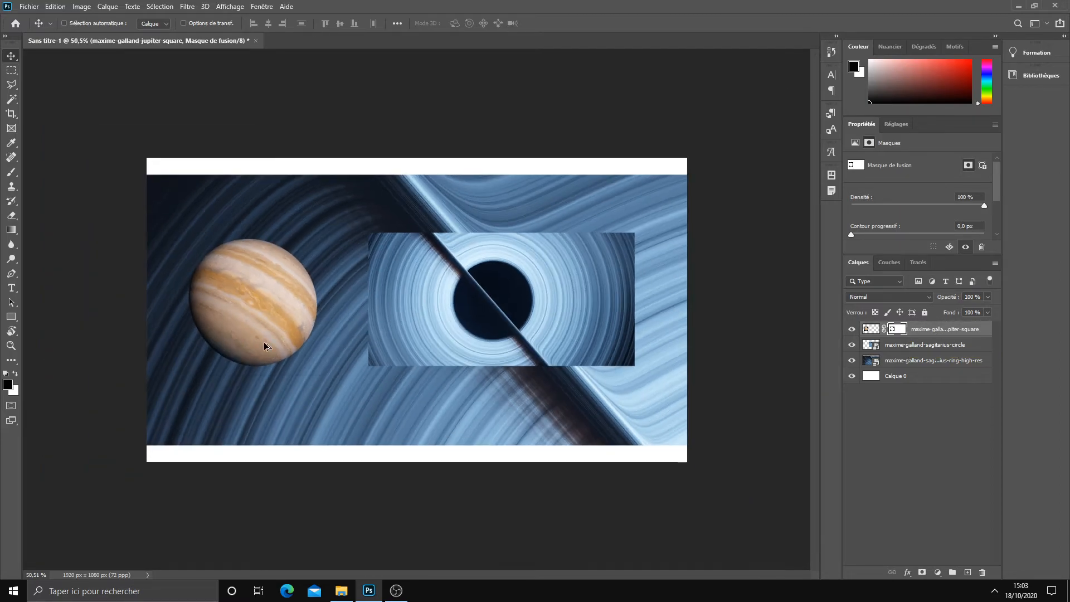
scroll(273, 348, up, 1)
scroll(184, 357, up, 1)
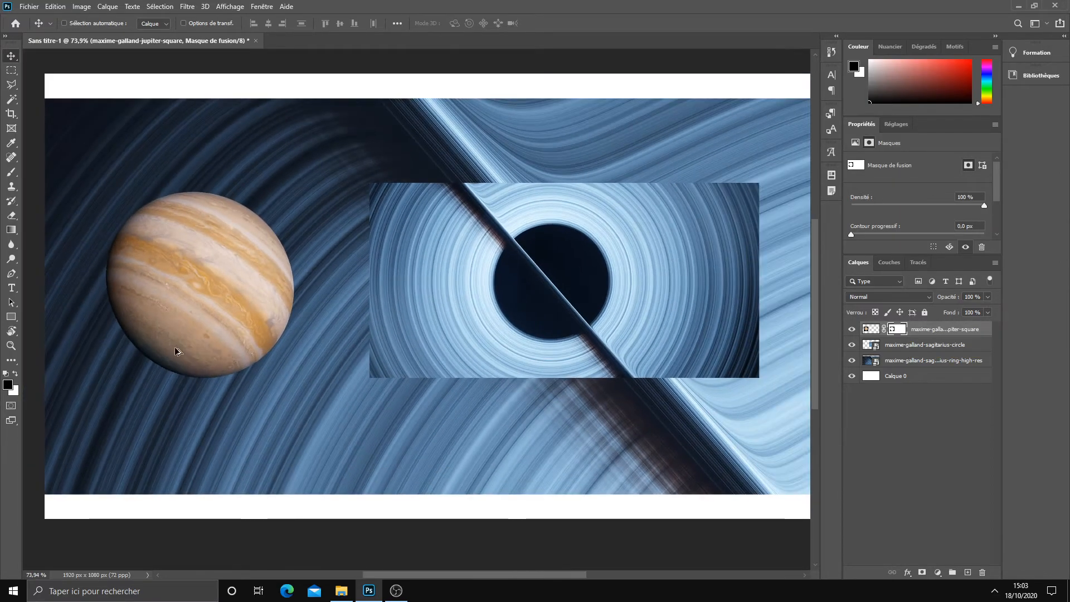
scroll(173, 348, down, 2)
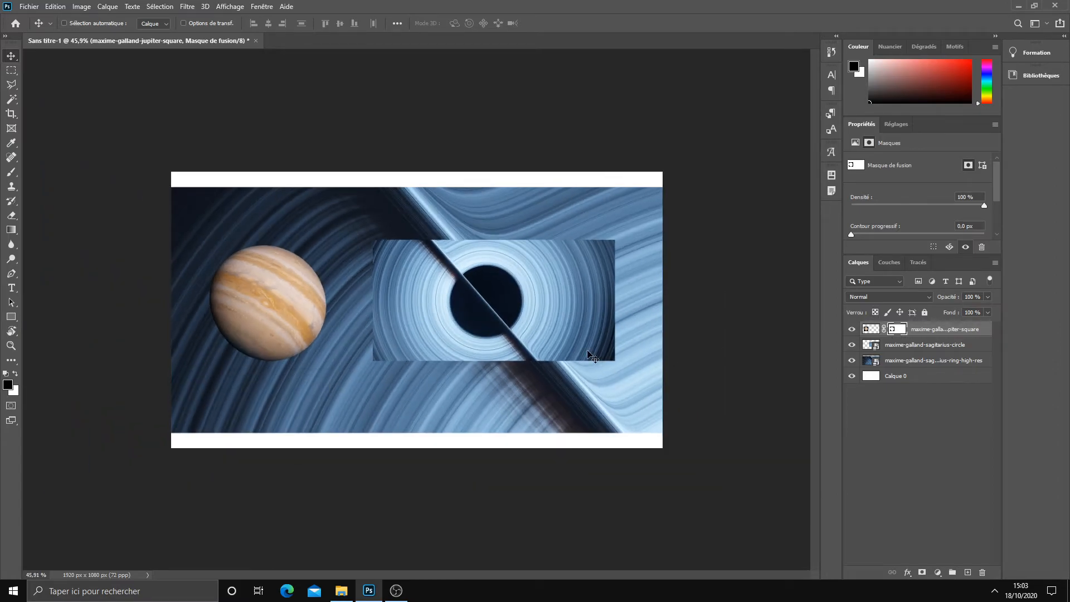
key(b)
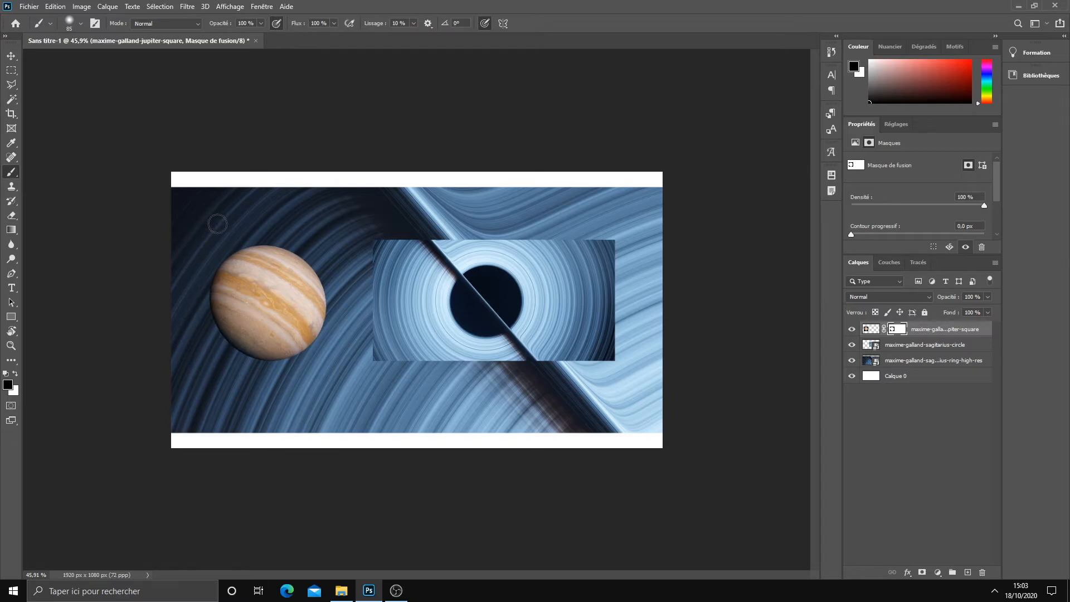
scroll(354, 321, up, 1)
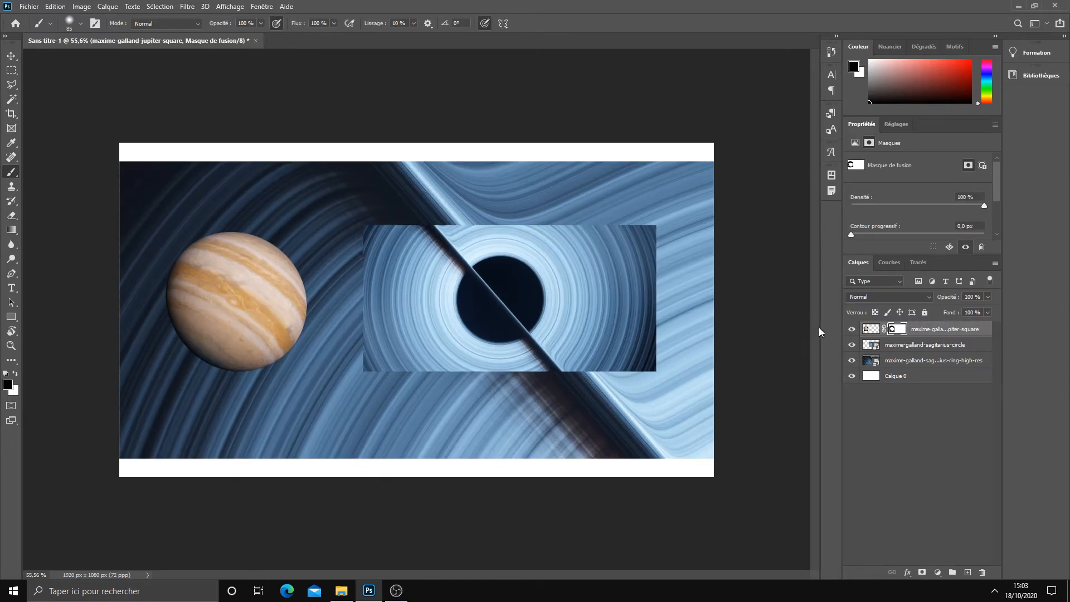
Examine the document's channels by selecting the red, green and blue channels one after another.
click(890, 263)
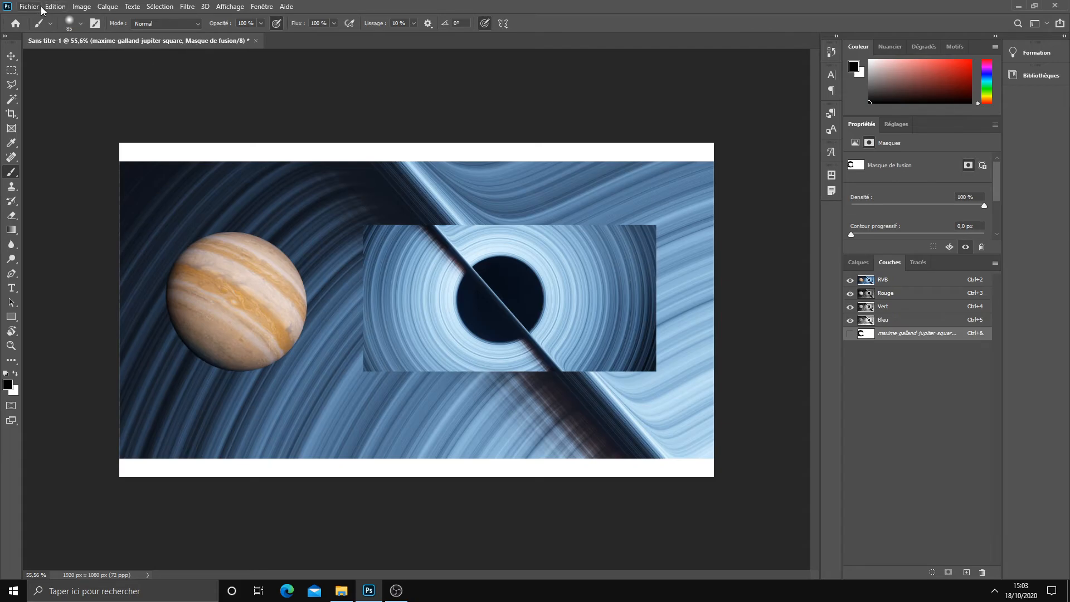
click(890, 293)
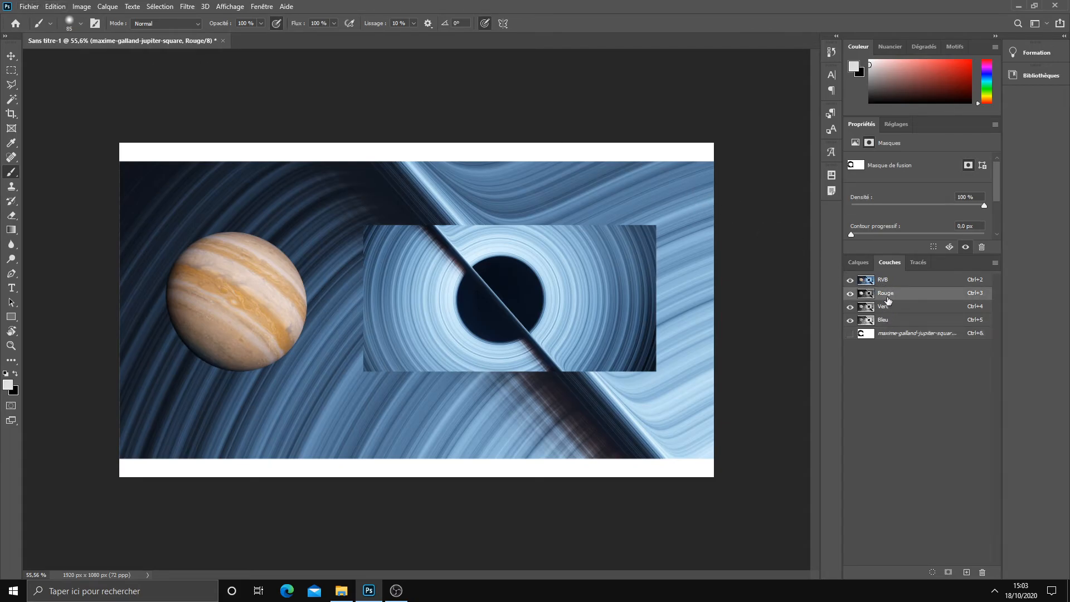
click(892, 307)
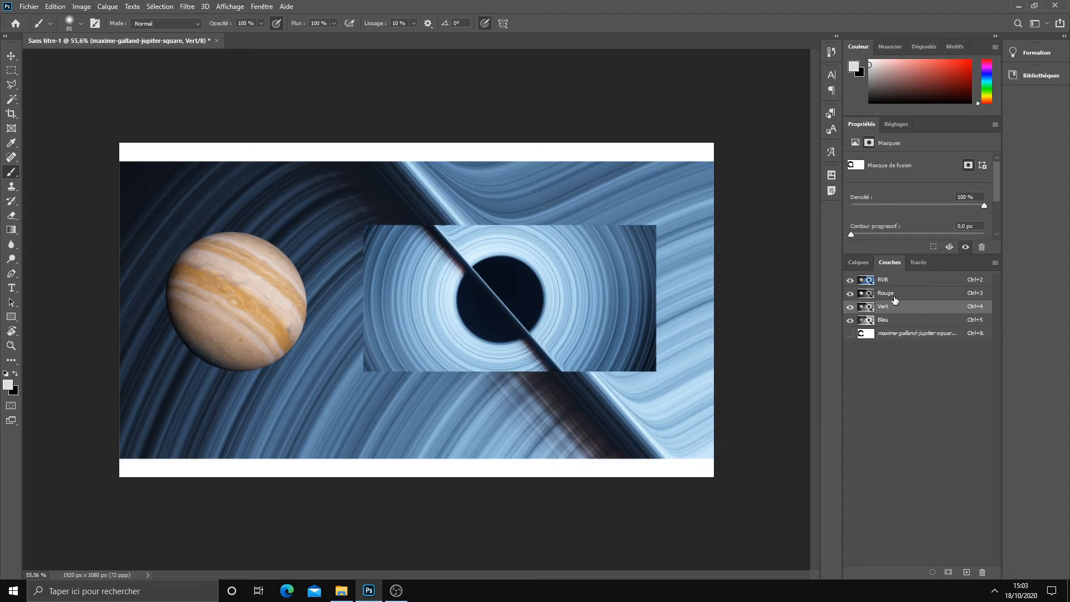
click(888, 325)
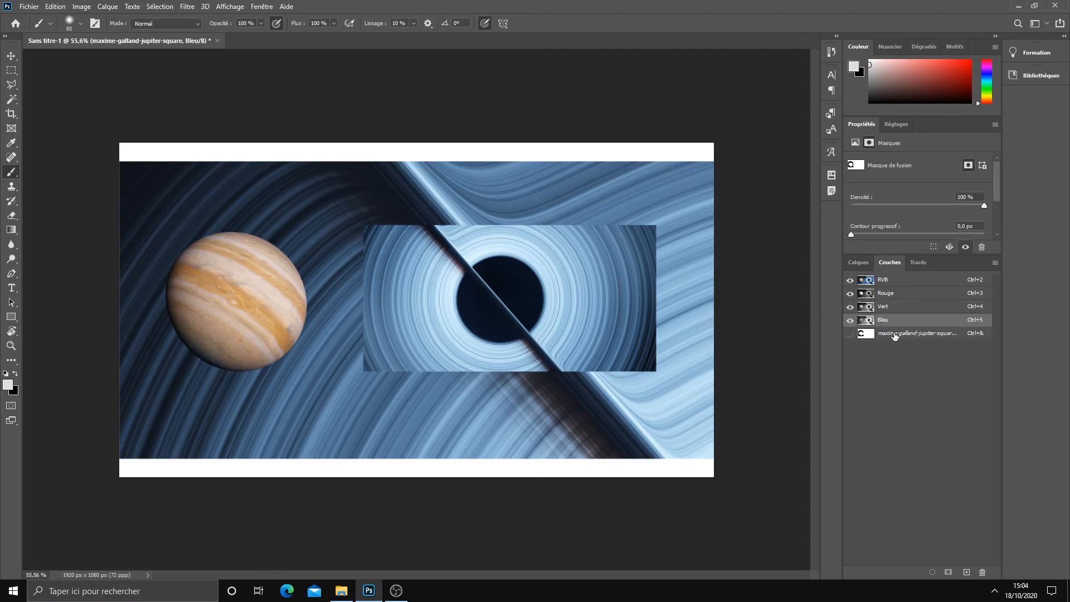
Compare the channels of the masked Jupiter layer, including its mask channel, with those of the unmasked maxime-galland-sagitarius-circle layer.
click(892, 335)
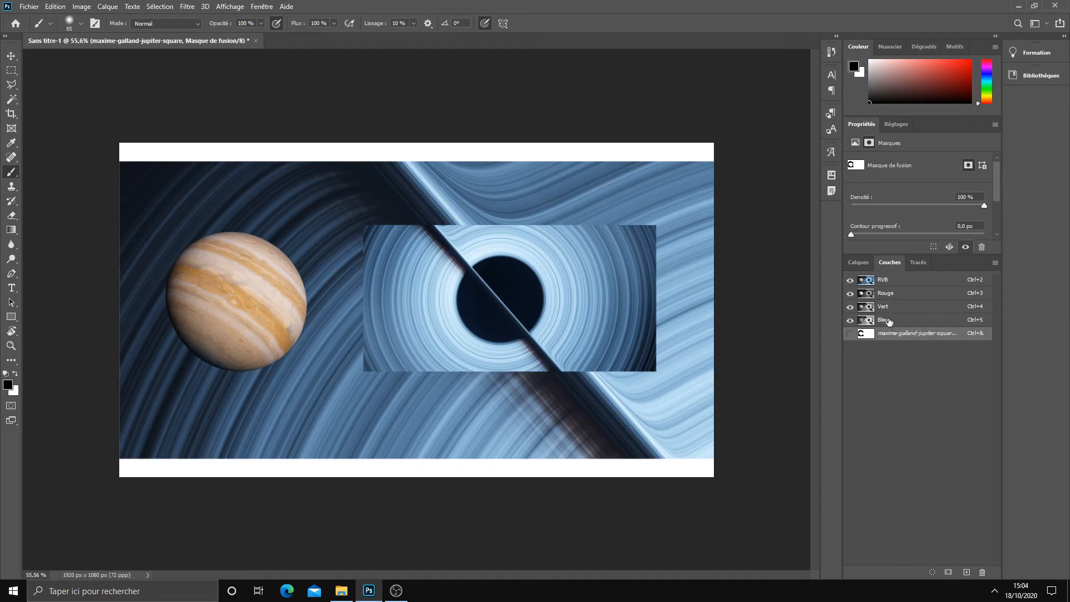
click(888, 294)
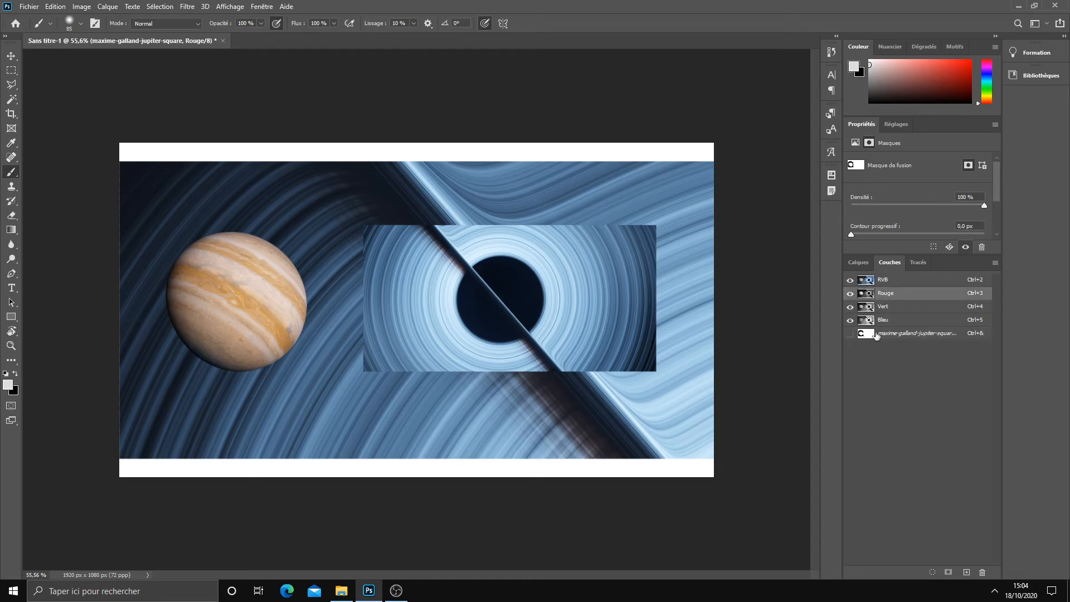
click(858, 261)
click(899, 346)
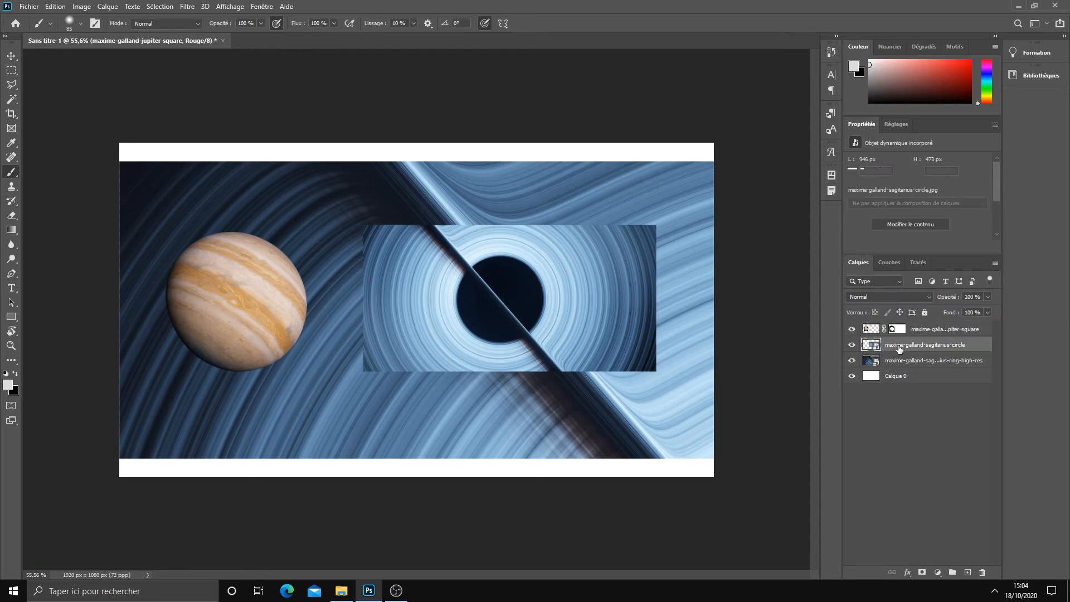
click(889, 262)
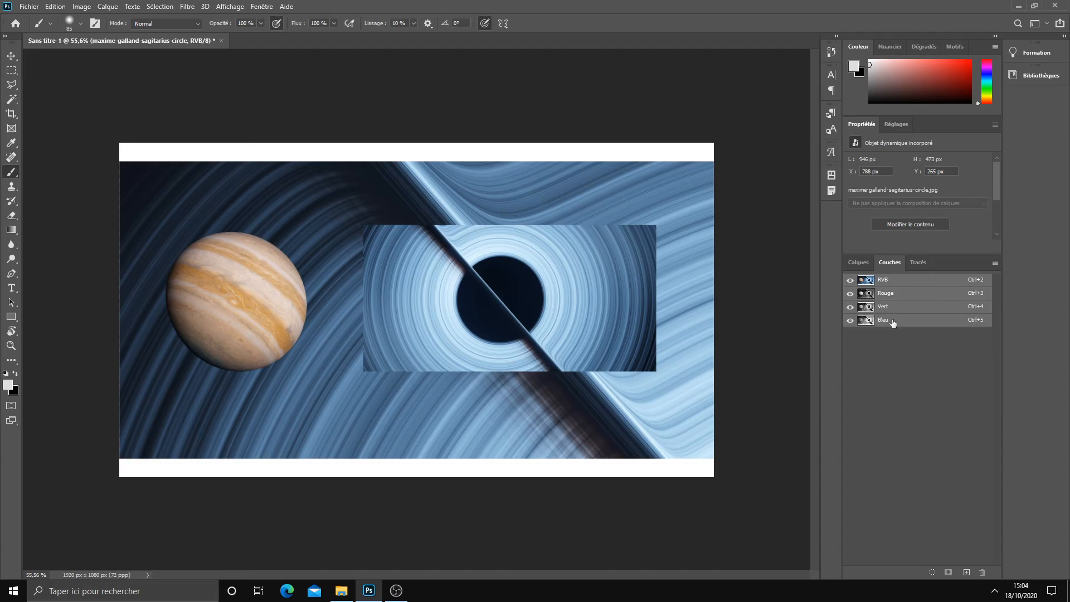
click(859, 263)
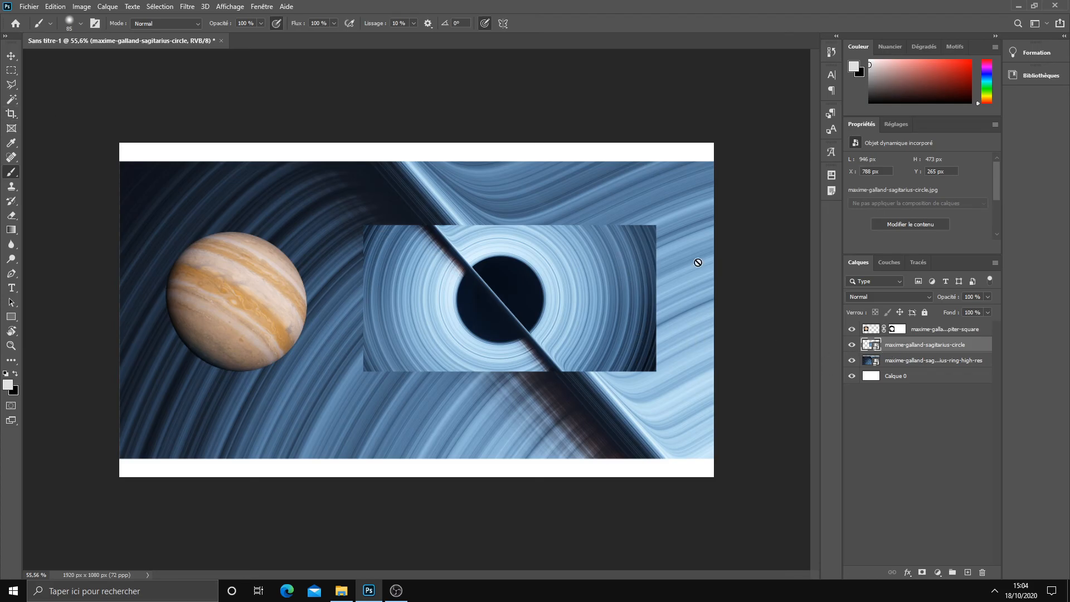
Add a layer mask to the sagitarius-circle layer and brush its upper-right area with black to hide it and with white to restore it.
click(923, 573)
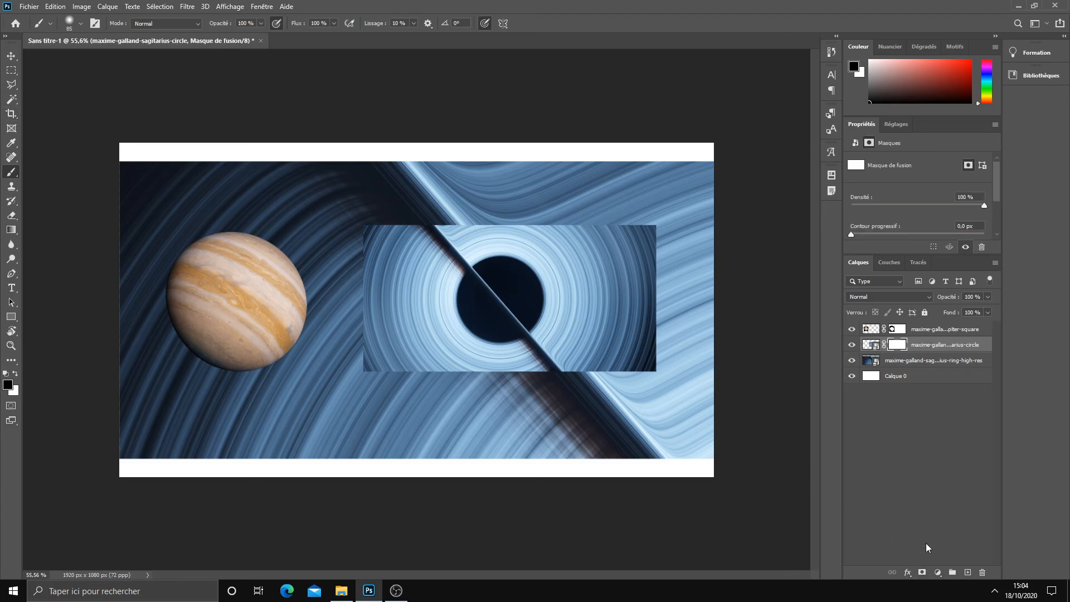
mouse_move(610, 245)
mouse_down()
mouse_move(661, 239)
mouse_move(641, 282)
mouse_move(532, 214)
mouse_up()
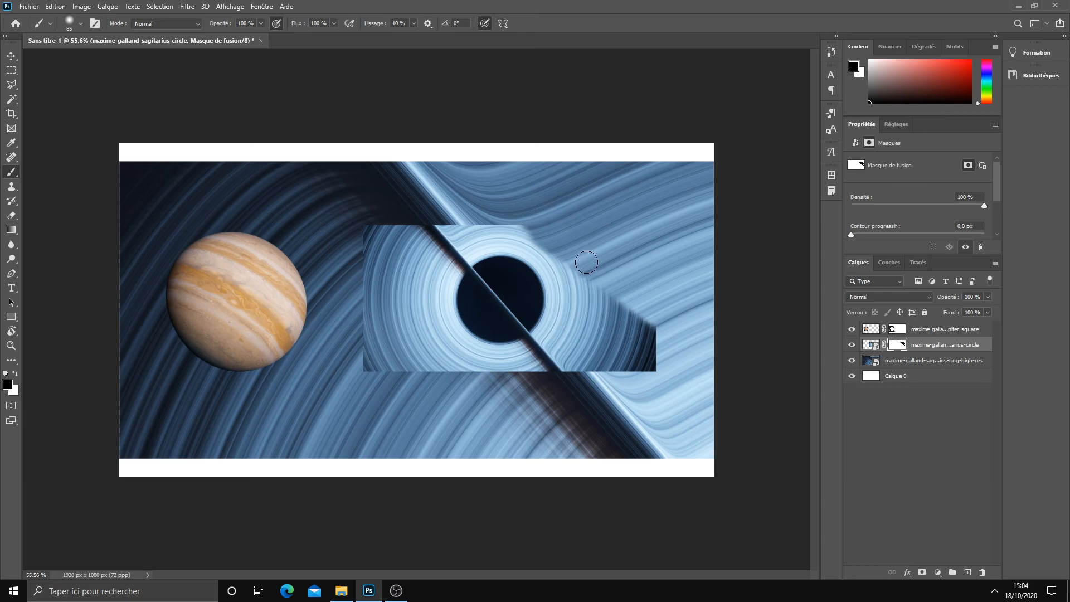
key(x)
mouse_move(589, 275)
mouse_down()
mouse_move(609, 286)
mouse_move(560, 250)
mouse_move(715, 344)
mouse_move(642, 311)
mouse_move(673, 344)
mouse_move(614, 288)
mouse_move(633, 261)
mouse_move(558, 222)
mouse_move(618, 241)
mouse_move(597, 215)
mouse_move(619, 222)
mouse_move(587, 247)
mouse_move(616, 236)
mouse_move(577, 267)
mouse_up()
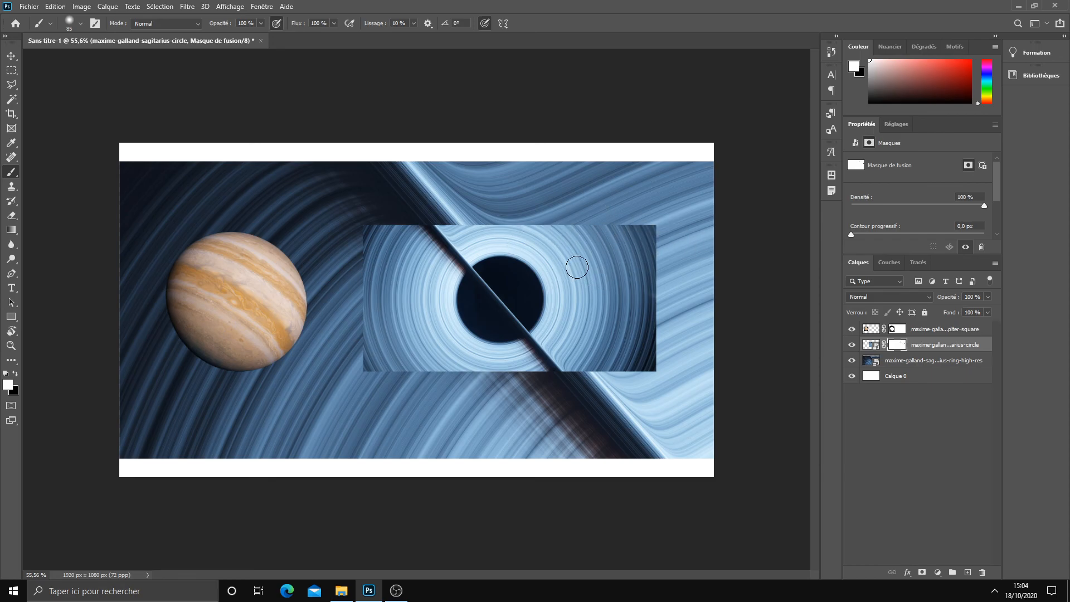